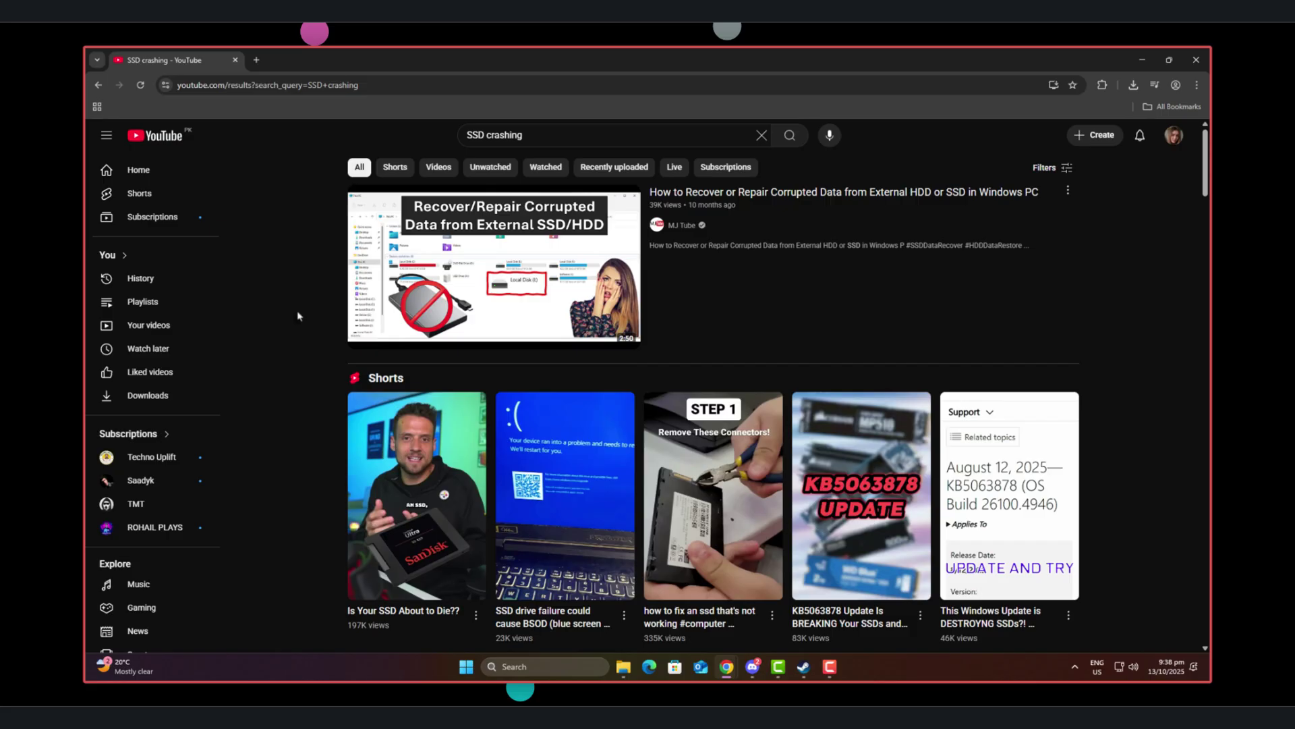
Open the JayzTwoCents SSD issues video, expand its description and read the pinned comment.
scroll(298, 317, down, 2)
scroll(298, 324, down, 6)
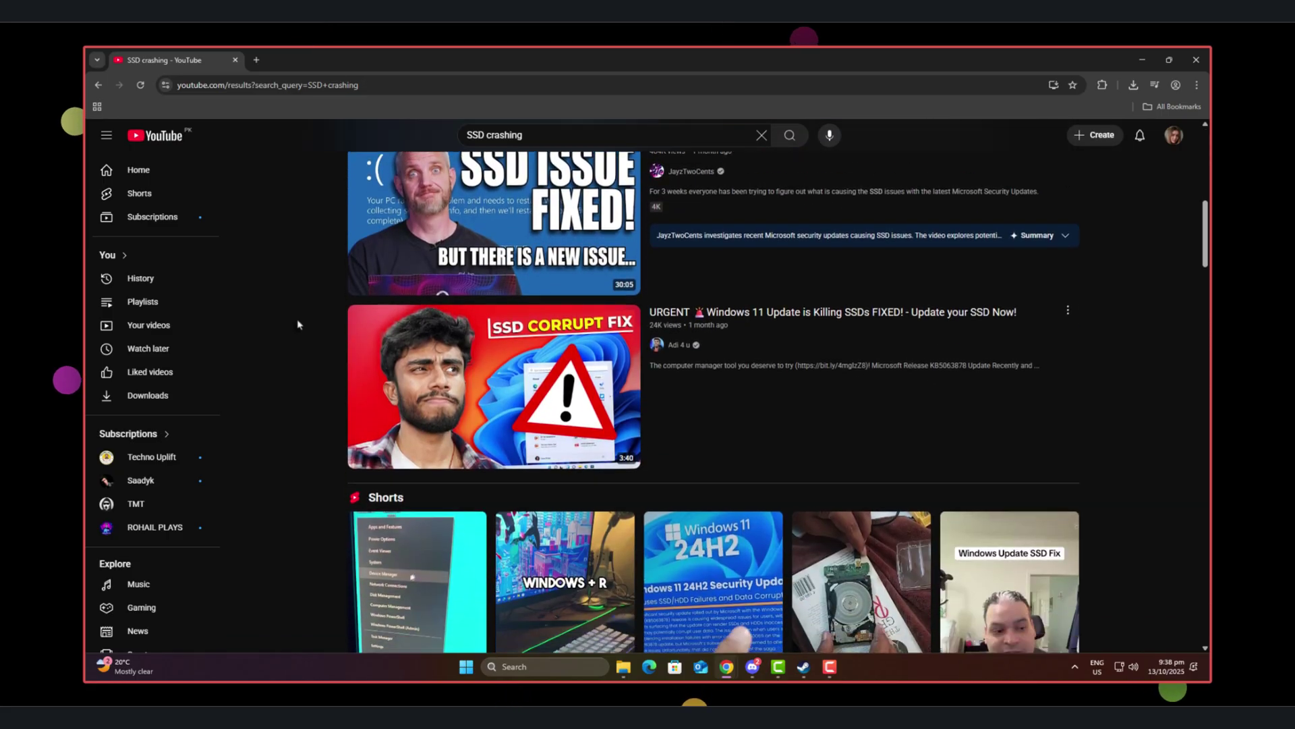
scroll(298, 324, up, 2)
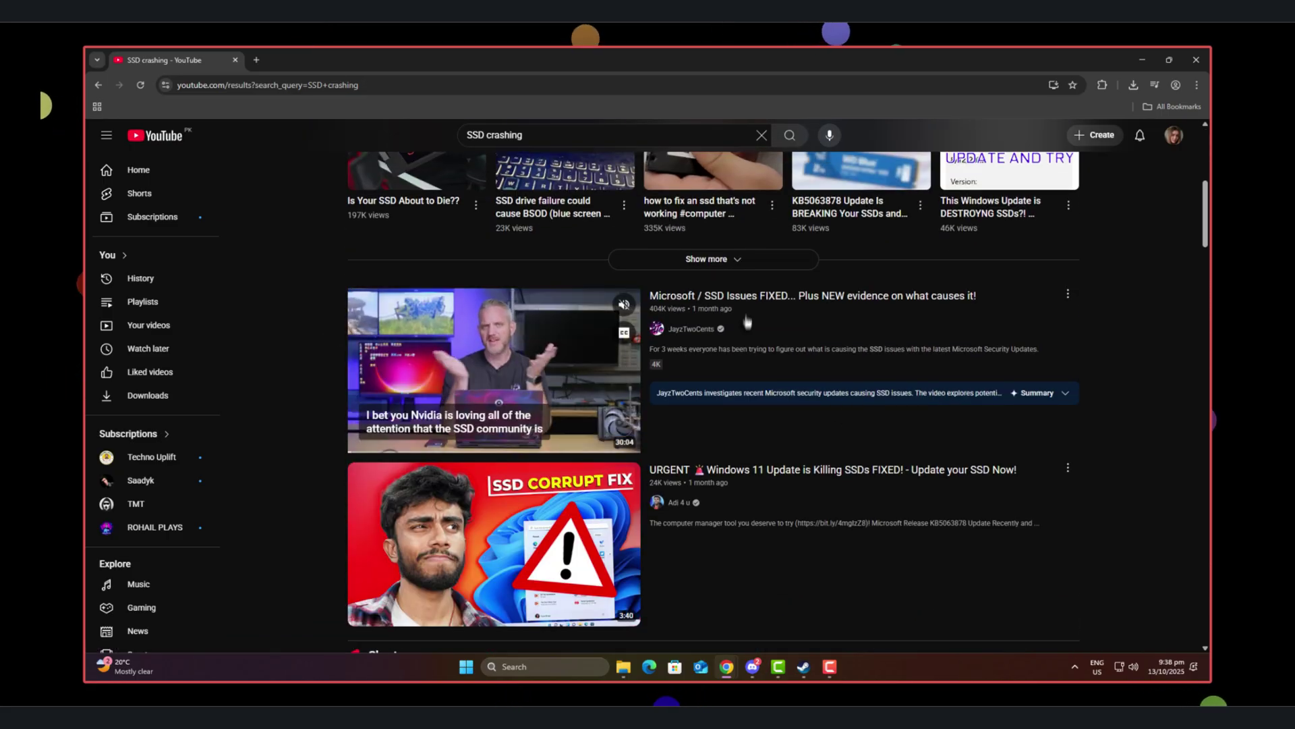
click(544, 363)
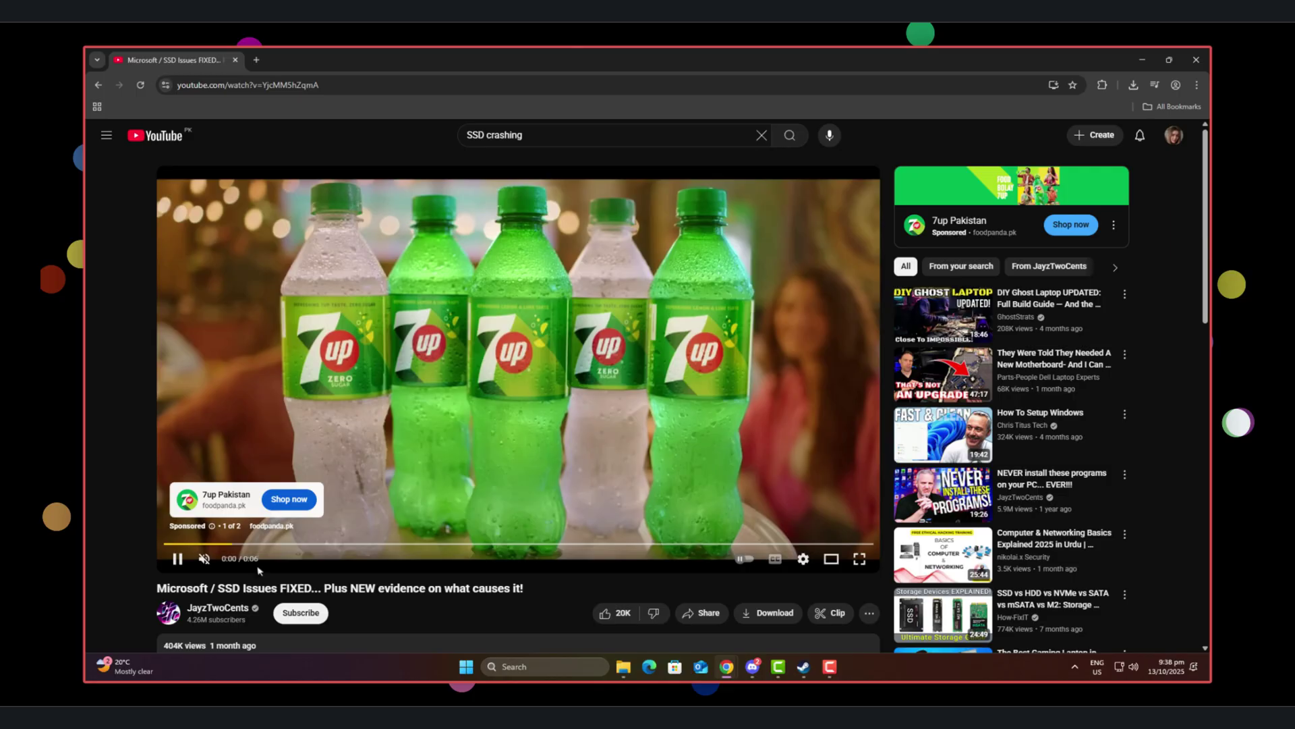
scroll(431, 462, down, 2)
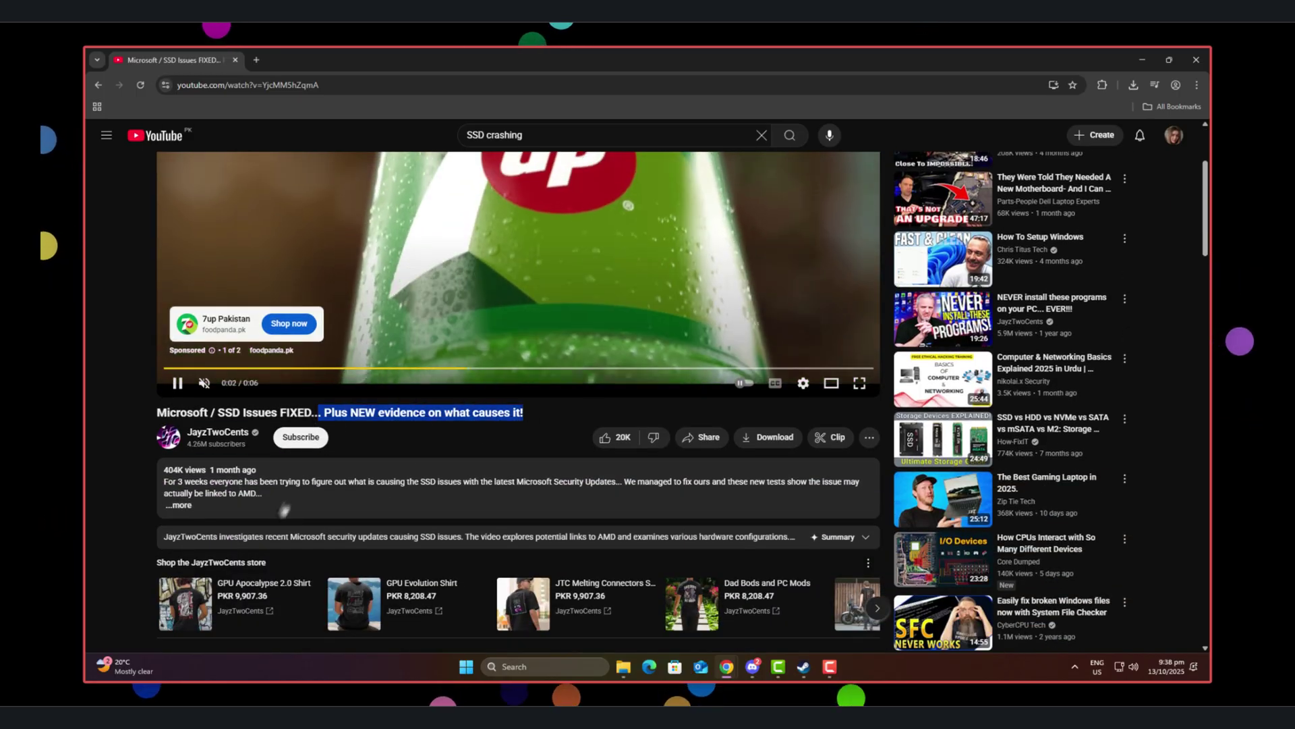
click(431, 466)
scroll(375, 441, down, 15)
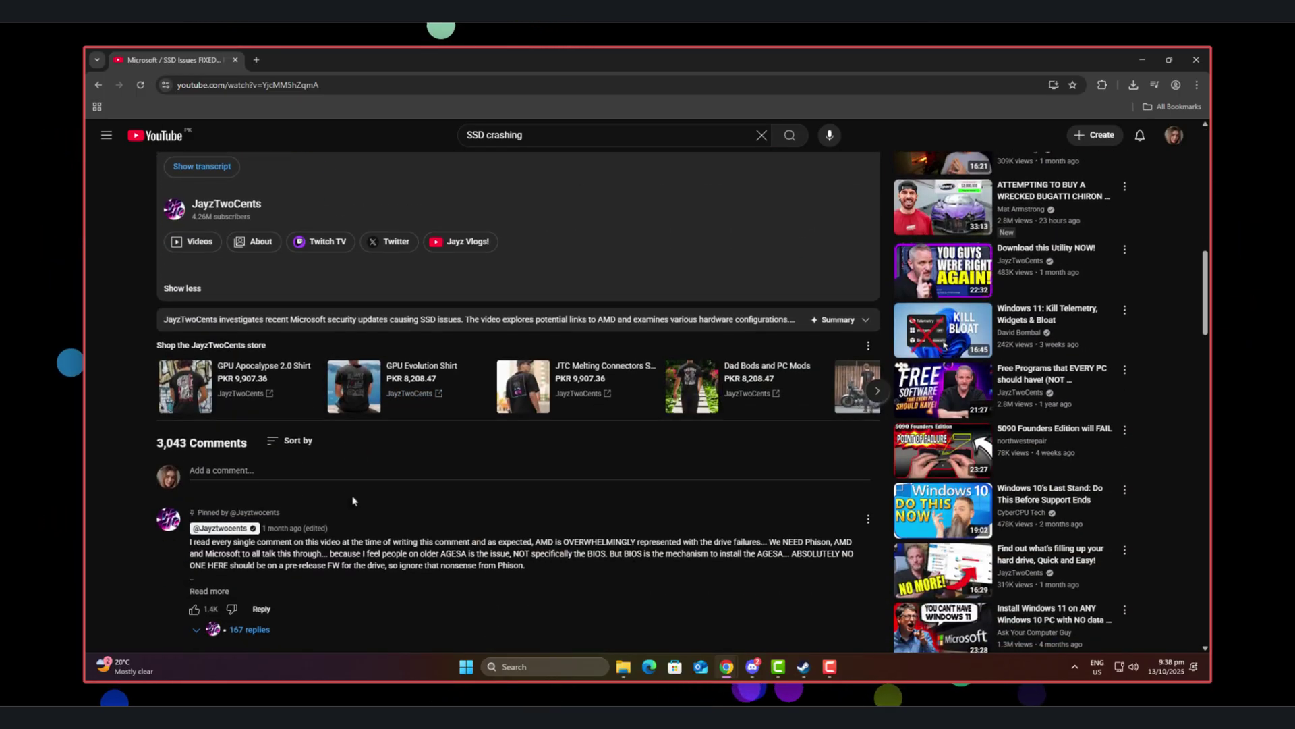
drag(281, 376, 451, 442)
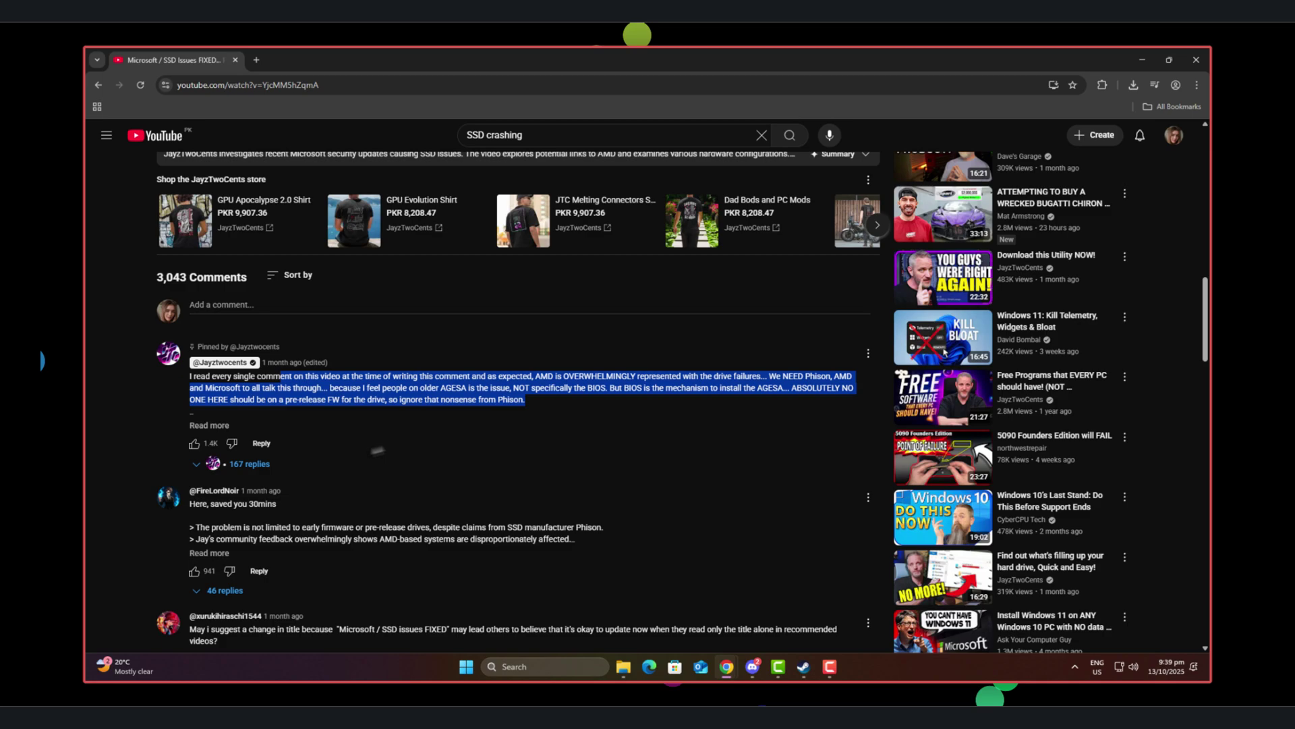
scroll(450, 440, down, 3)
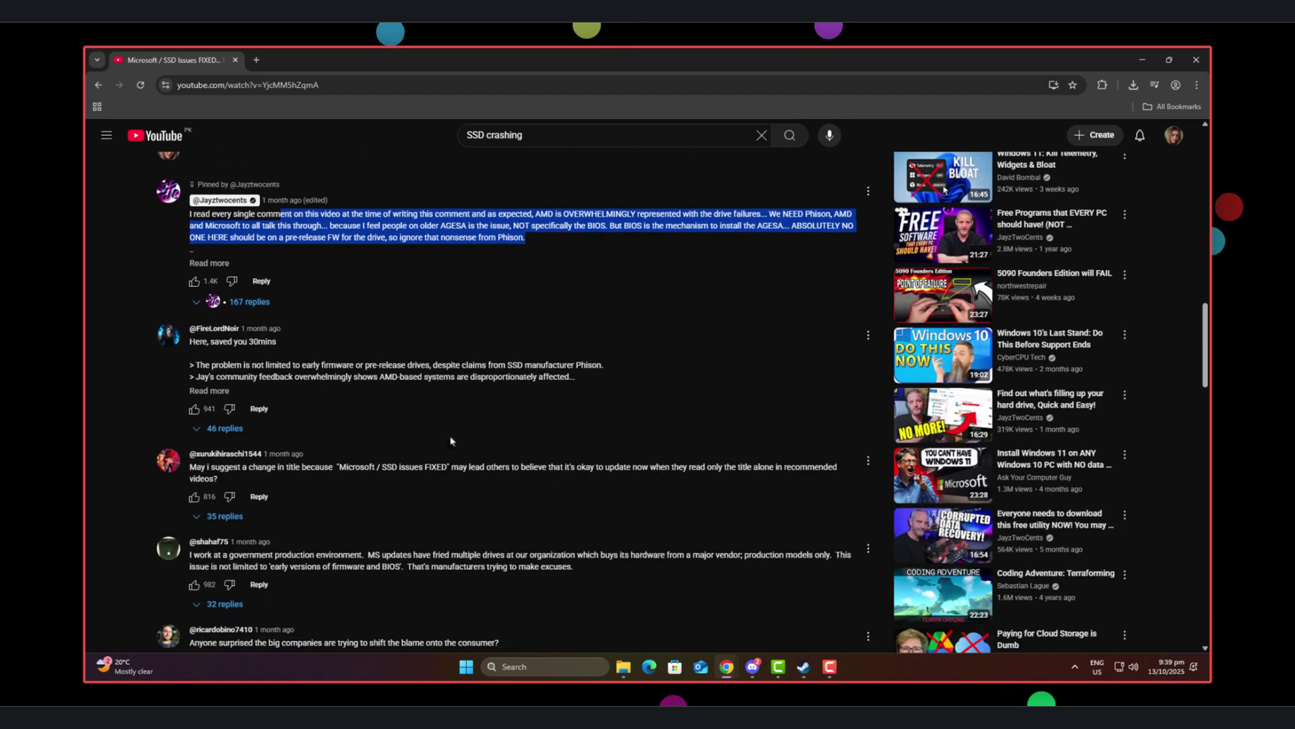
scroll(450, 436, up, 2)
scroll(450, 437, up, 15)
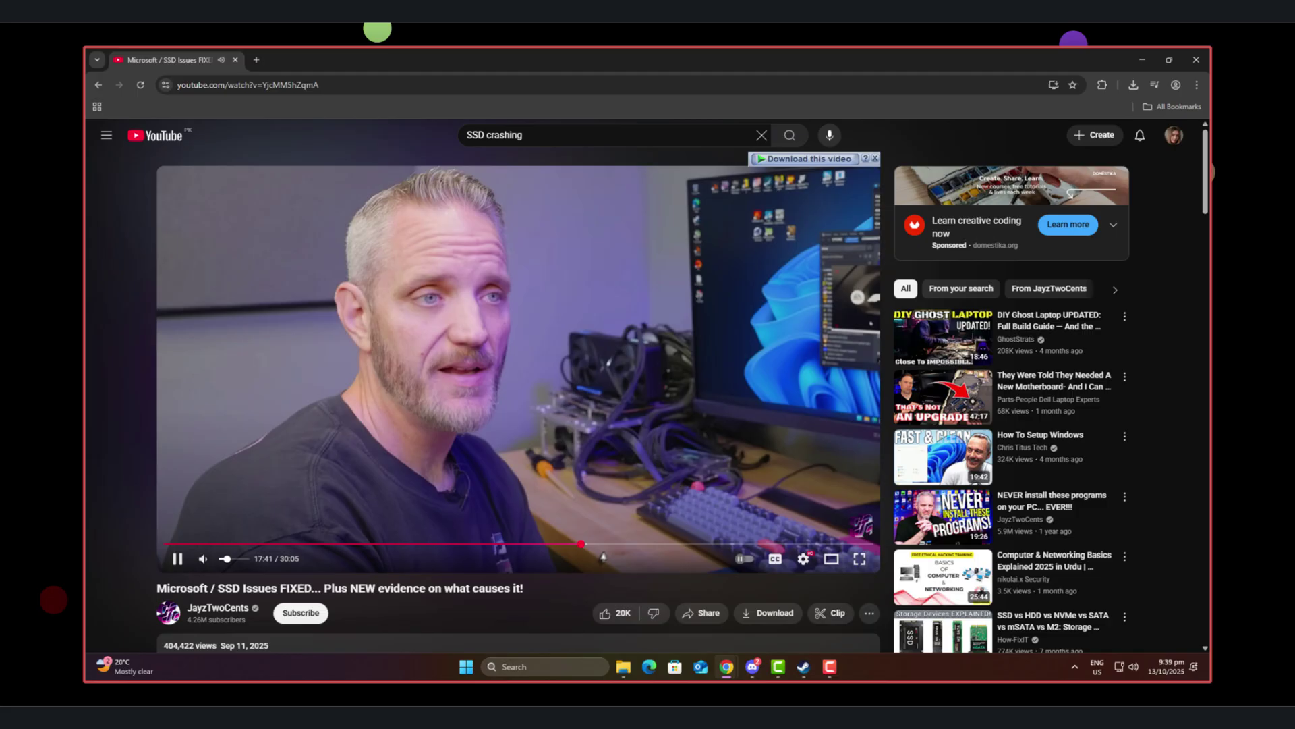
Skip ahead to the ASUS BIOS version table around 23:18 and pause the video there.
click(643, 545)
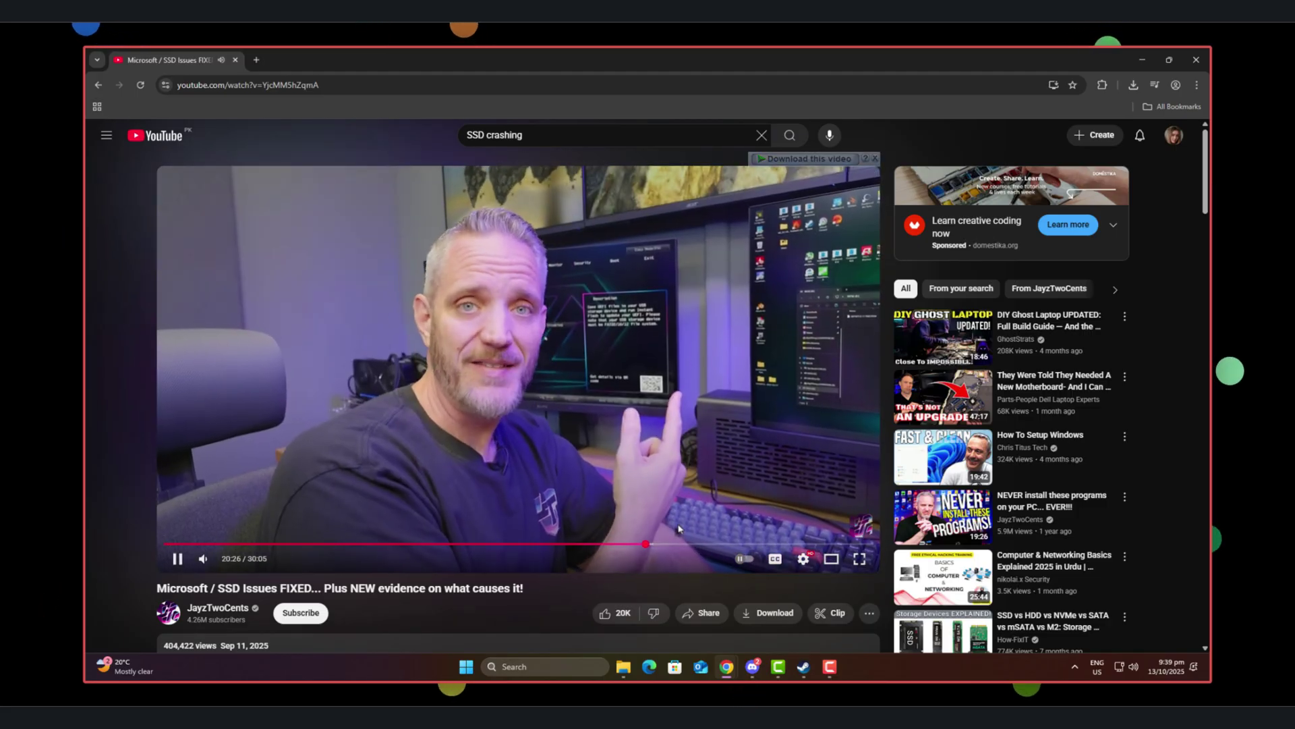
click(676, 544)
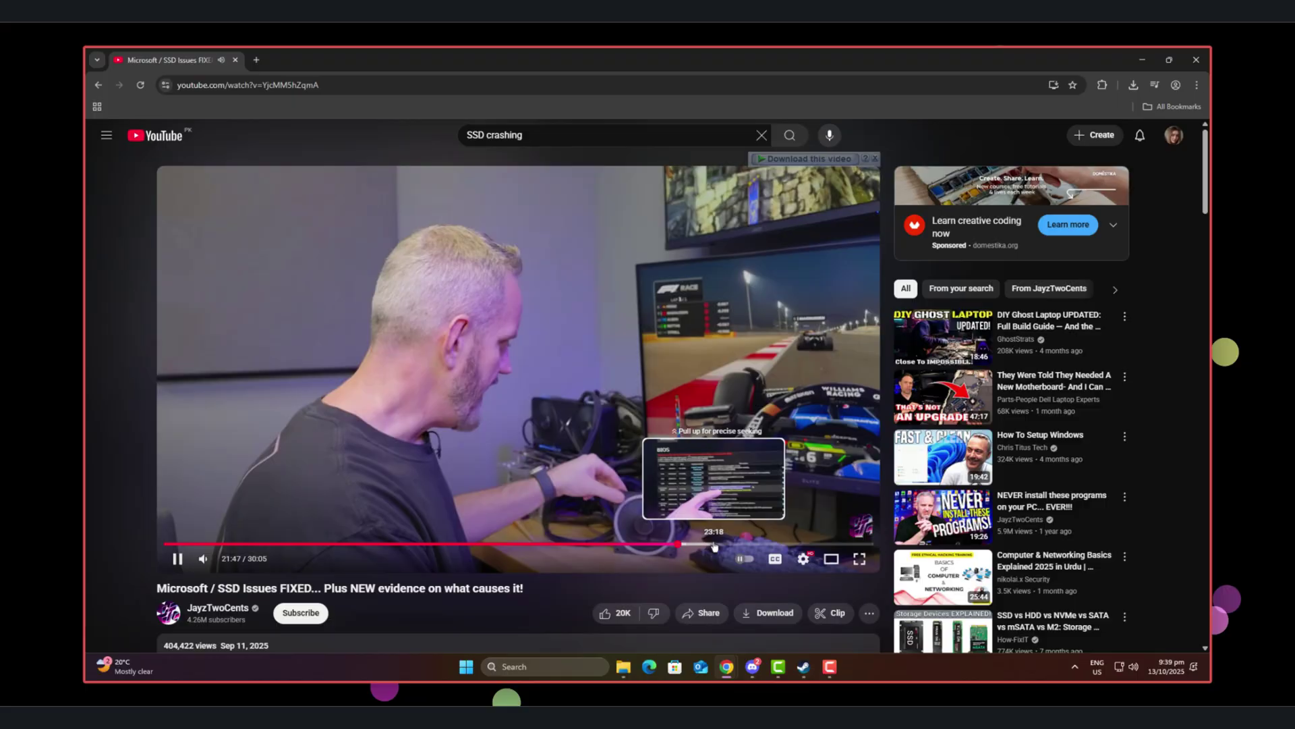
click(714, 543)
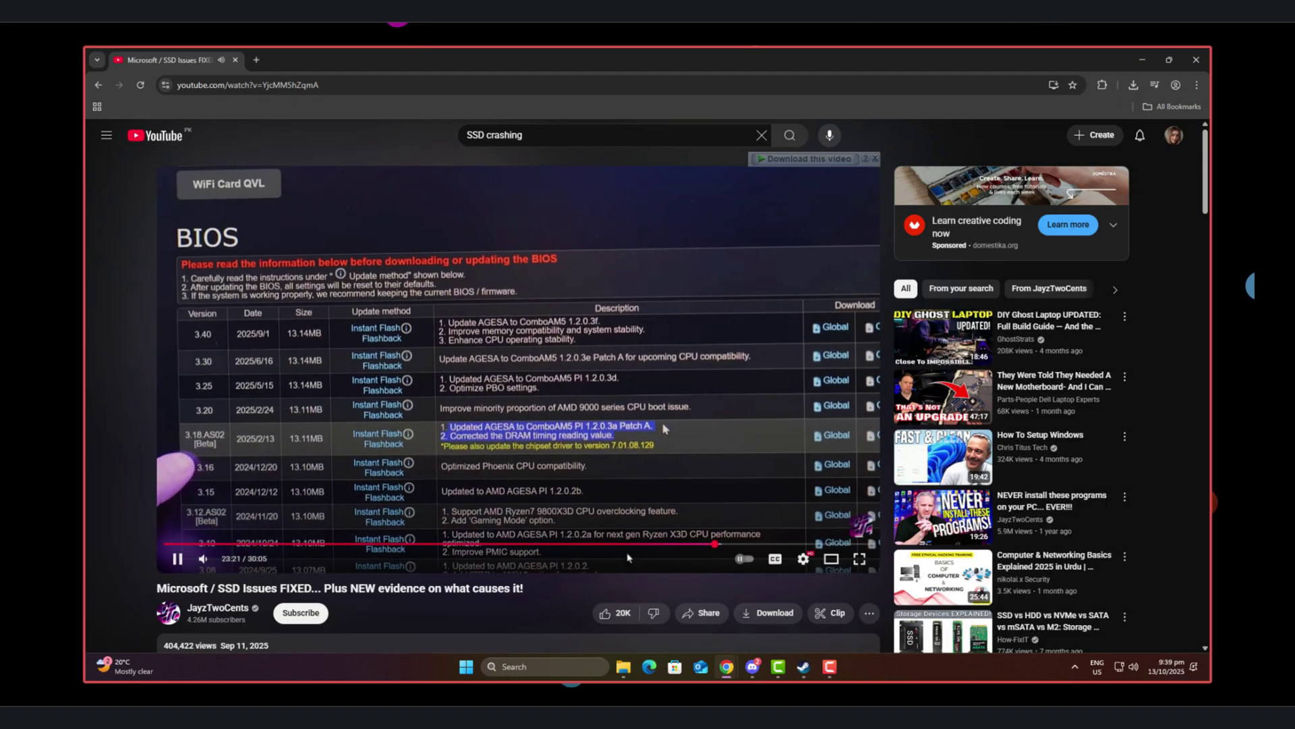
key(space)
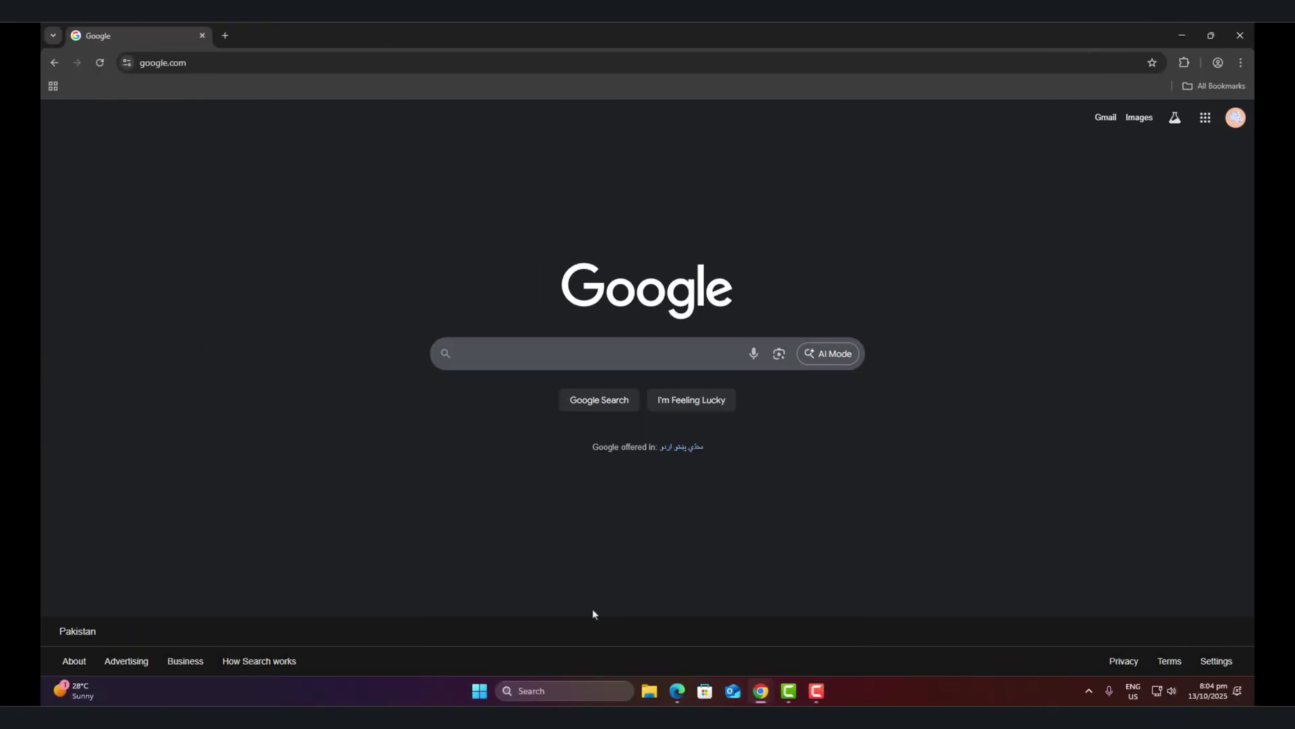
Launch System Information from the Windows search.
key(super+s)
text(steam)
key(BackSpace)
key(BackSpace)
key(BackSpace)
key(BackSpace)
key(BackSpace)
text(system information)
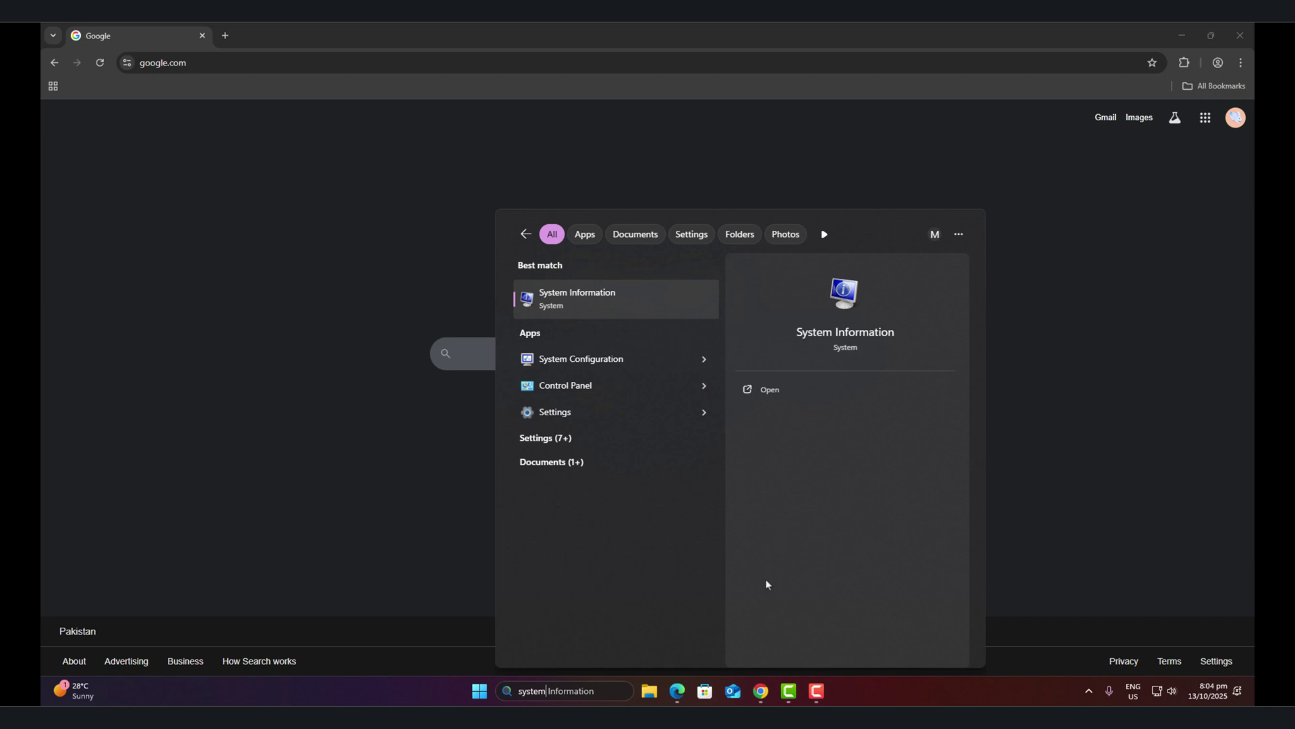
key(Return)
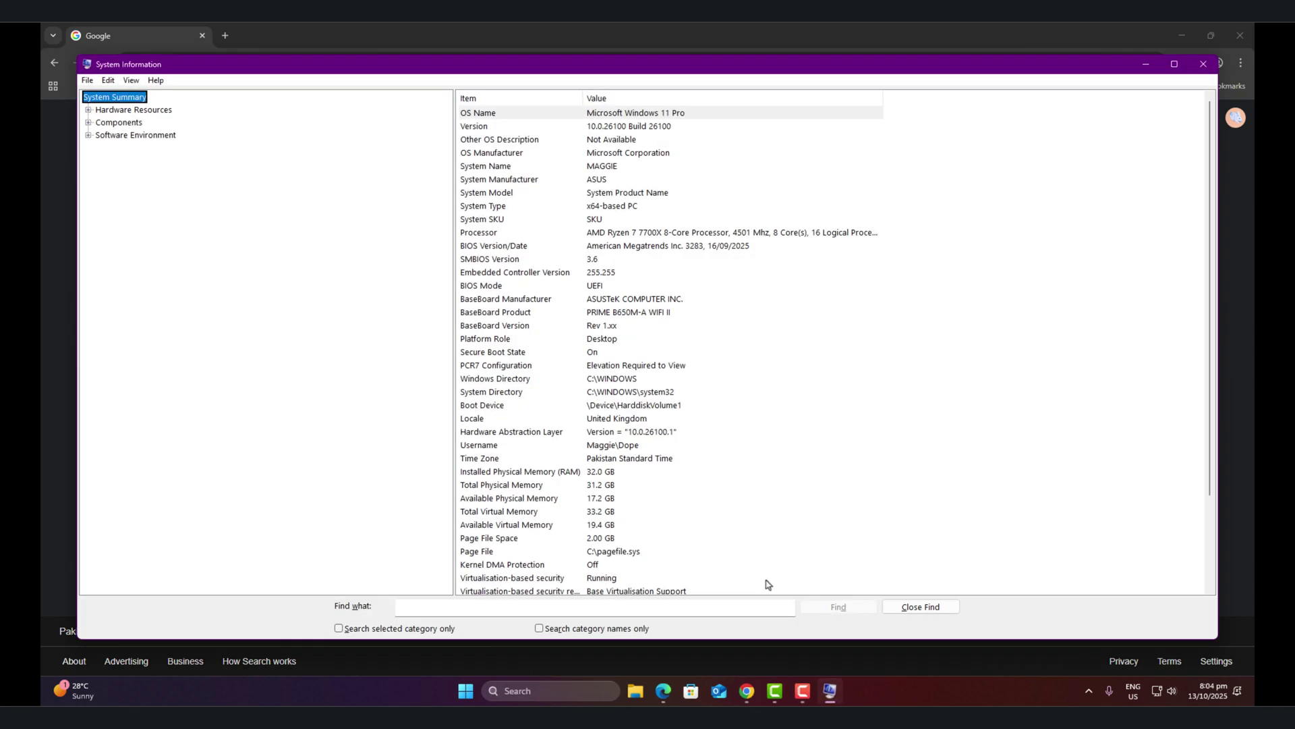
Select the BaseBoard Product row (PRIME B650M-A WIFI II) and snap System Information left beside Chrome.
click(597, 312)
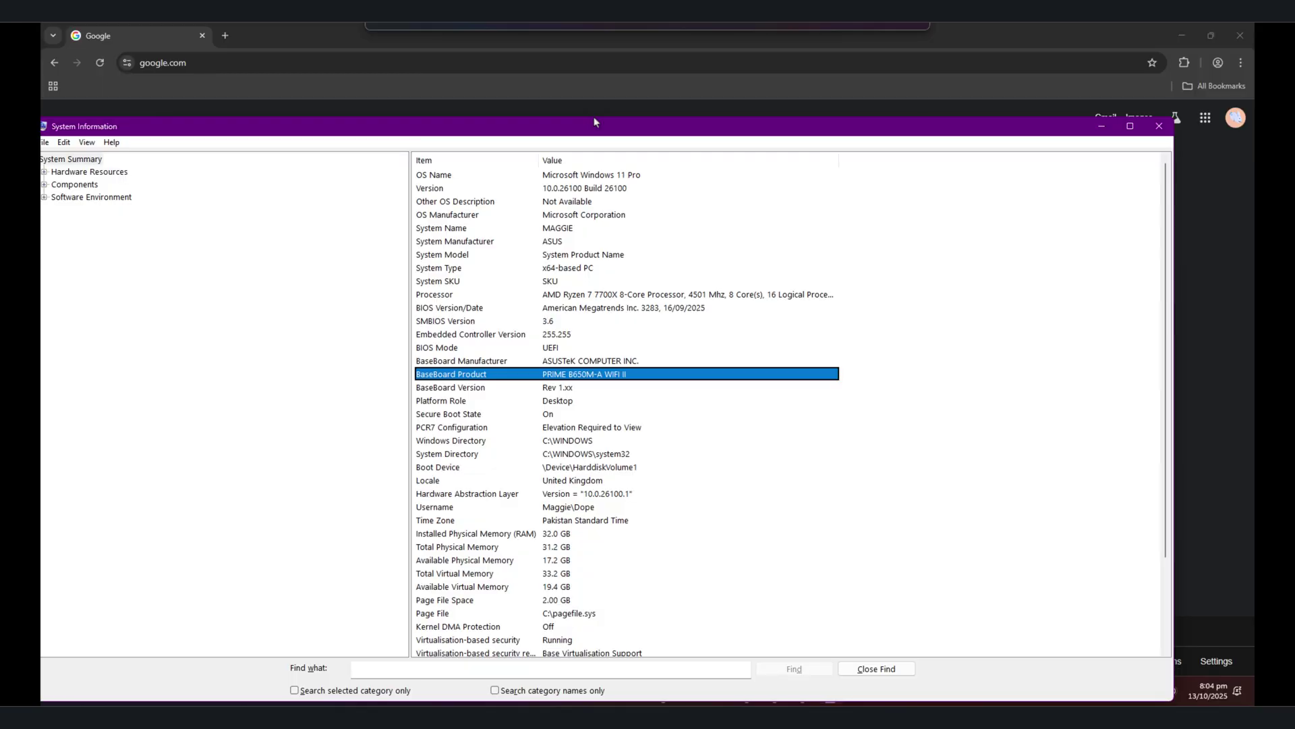
drag(594, 121, 513, 40)
click(795, 108)
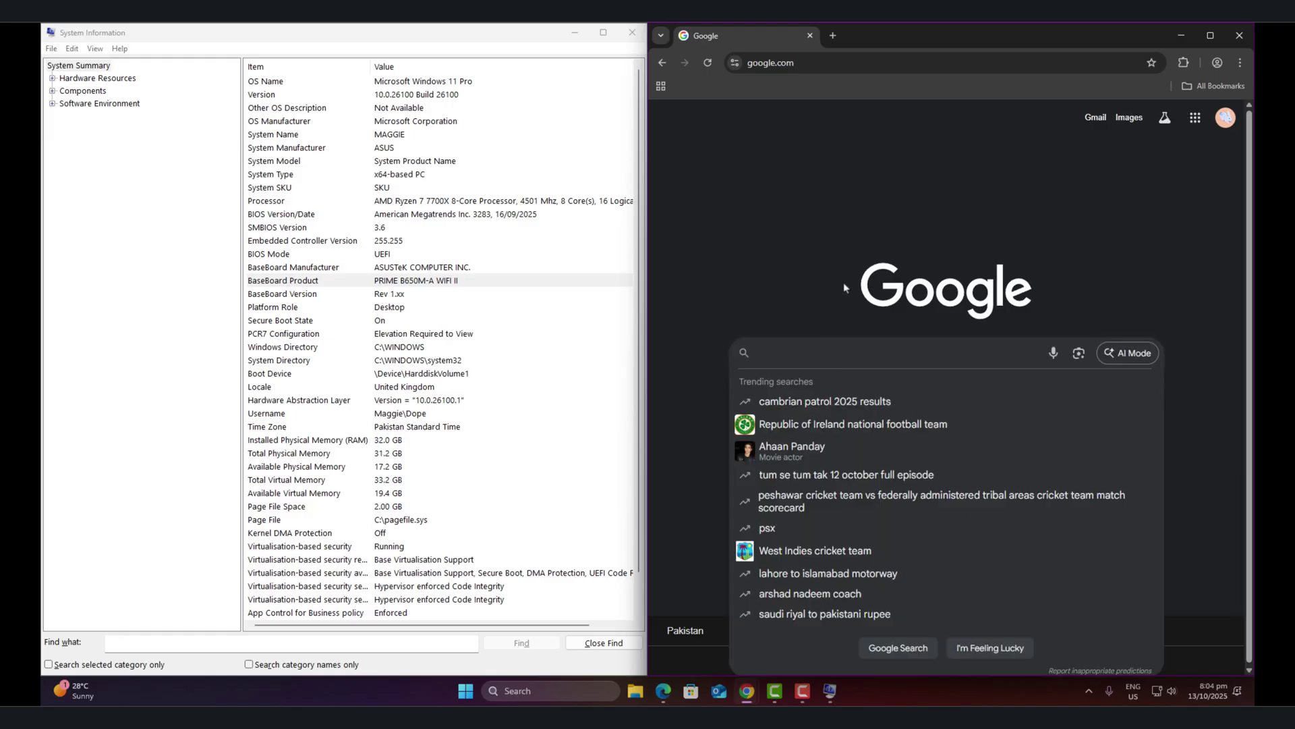
Search Google for 'prime b650m a wifi 2 bios' and open the ASUS support BIOS page.
text(prime b650m a wifi 2 bios)
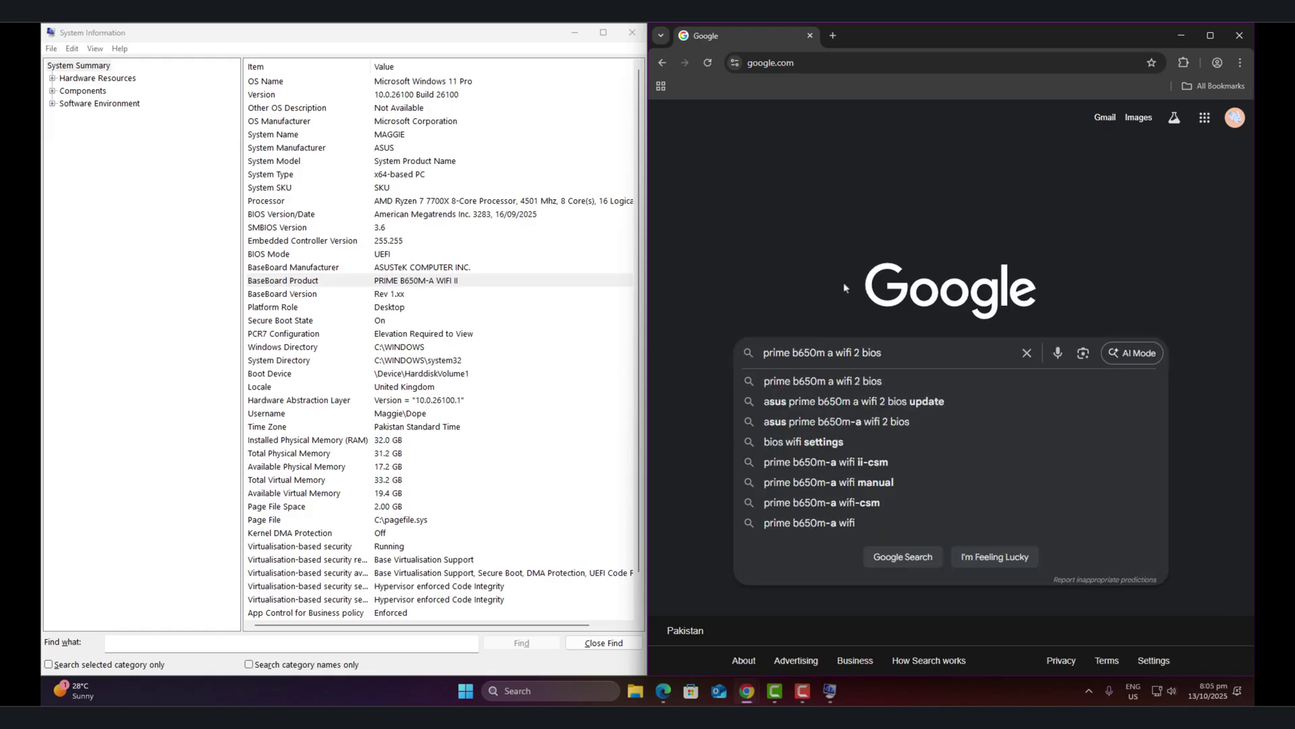
key(Return)
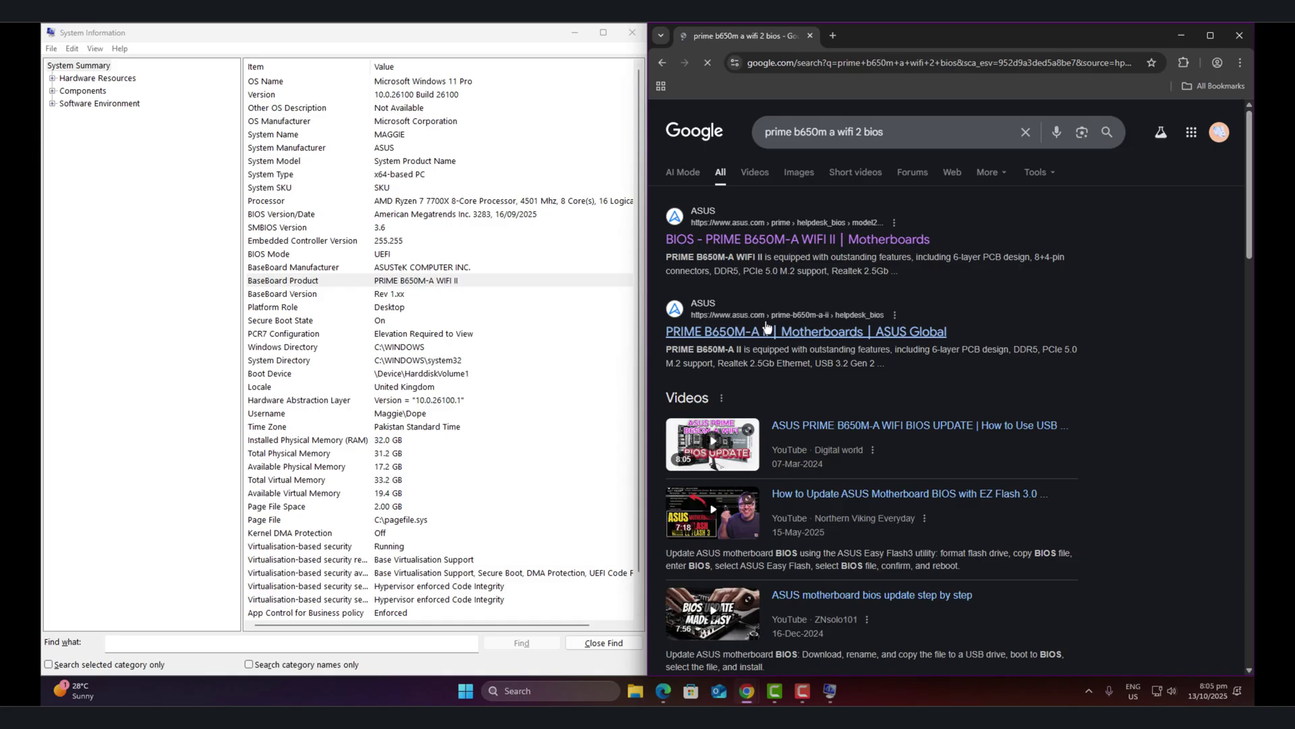
click(804, 238)
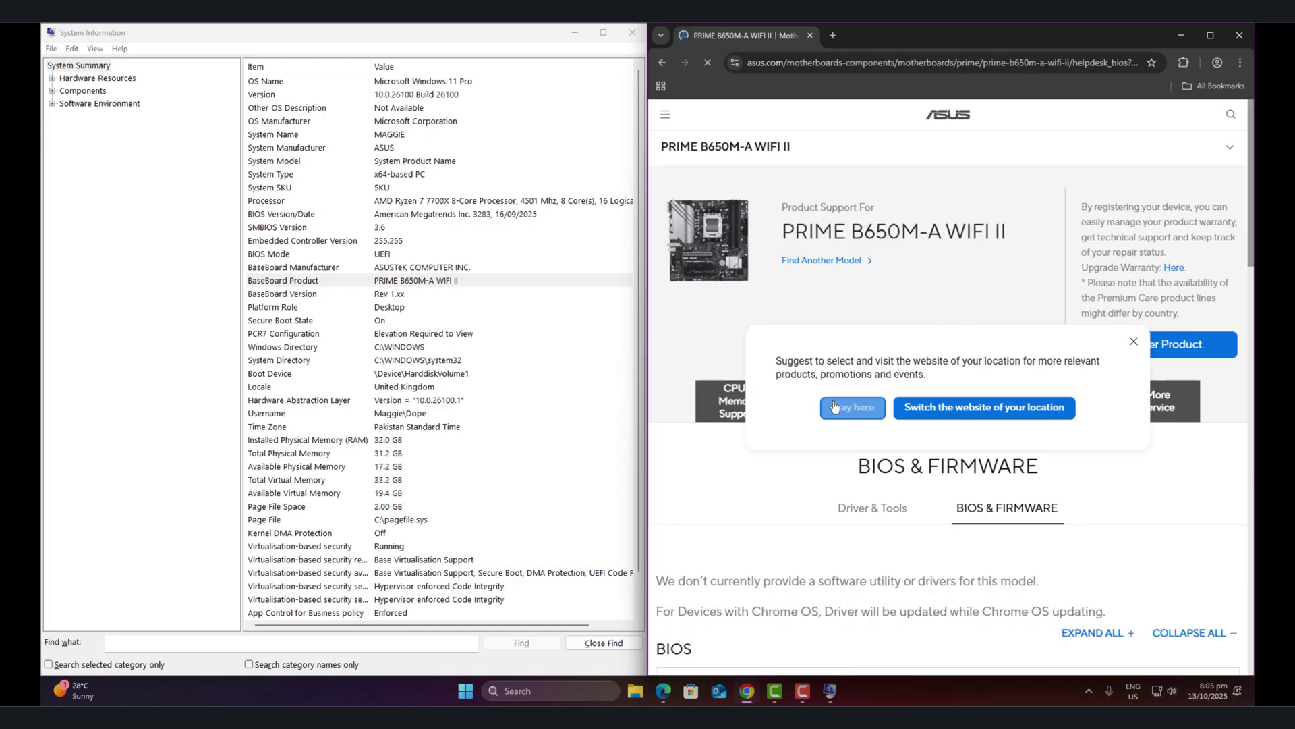
click(851, 408)
Scroll to the BIOS downloads and highlight the newest version number, 3283.
scroll(915, 450, down, 4)
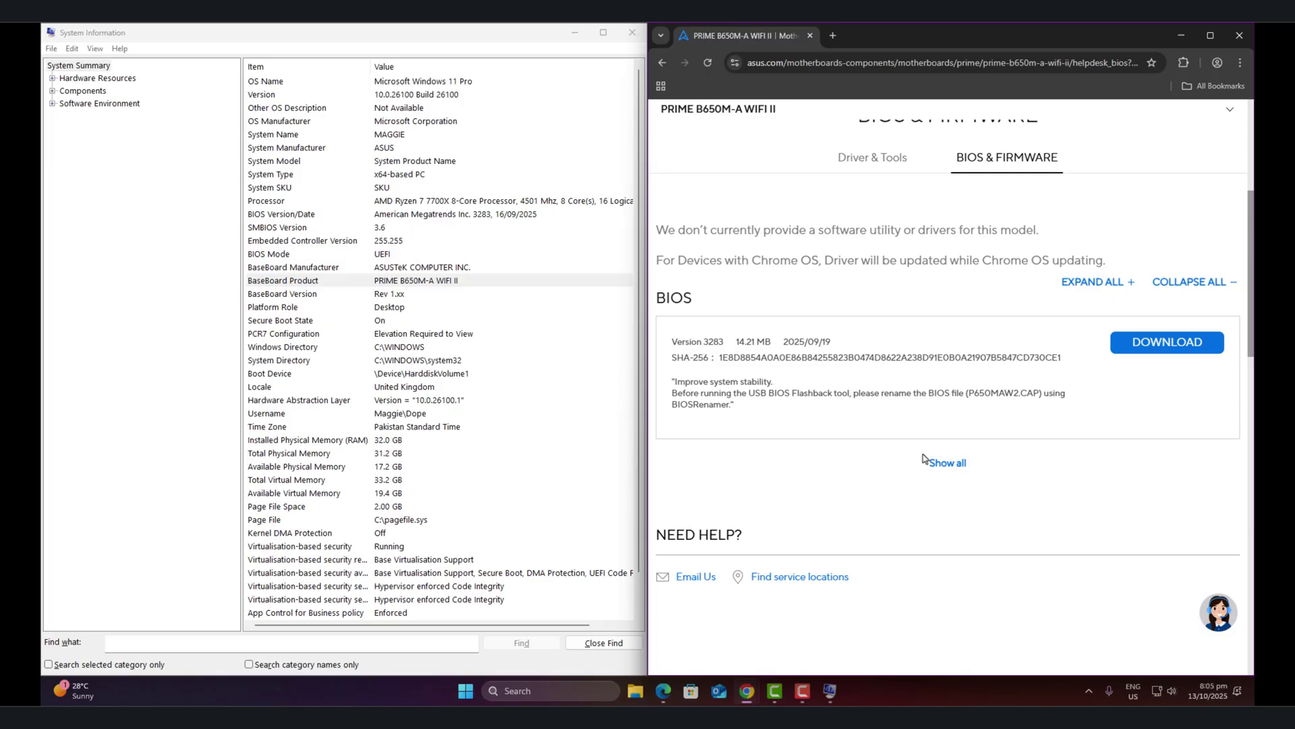
scroll(830, 449, down, 2)
scroll(829, 449, down, 2)
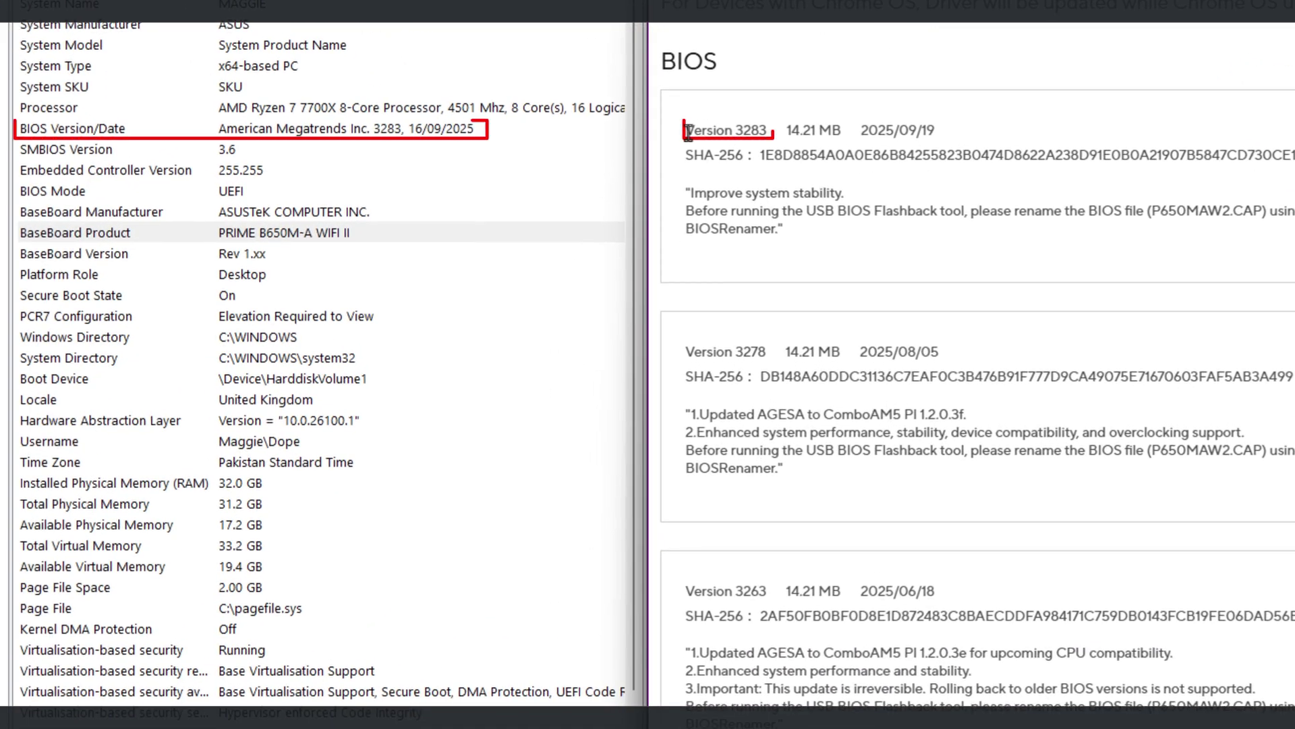
drag(671, 215, 709, 216)
mouse_move(751, 135)
mouse_down()
mouse_move(736, 135)
mouse_move(759, 134)
mouse_up()
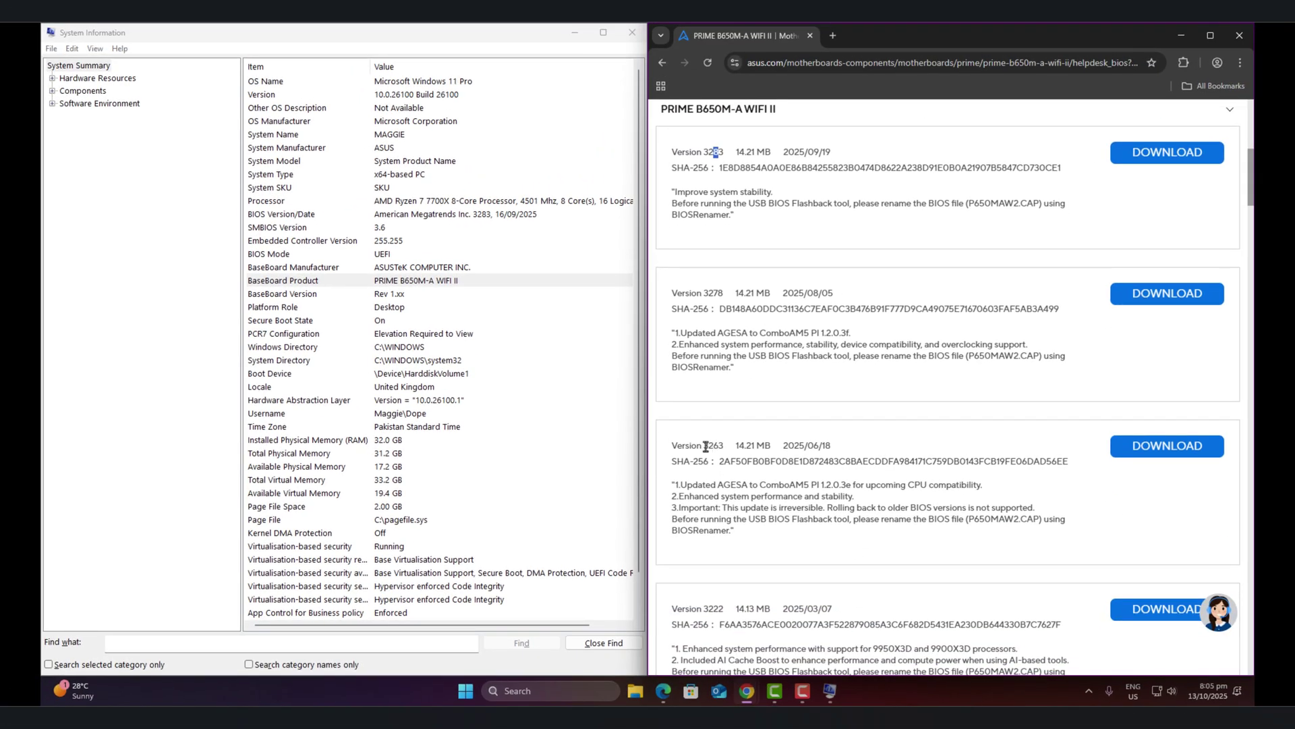
Highlight the Version 3283 details and its 'Improve system stability' note on the ASUS page.
scroll(709, 365, up, 2)
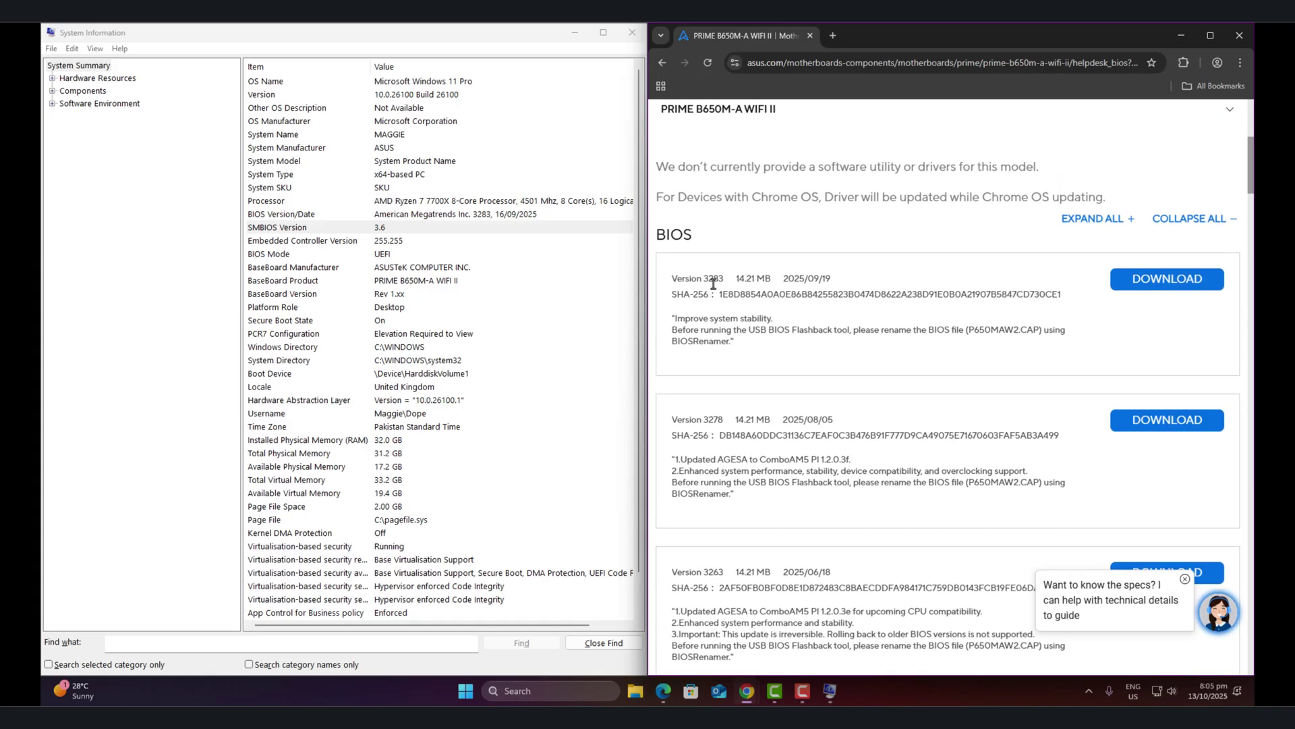
drag(713, 283, 770, 334)
click(771, 333)
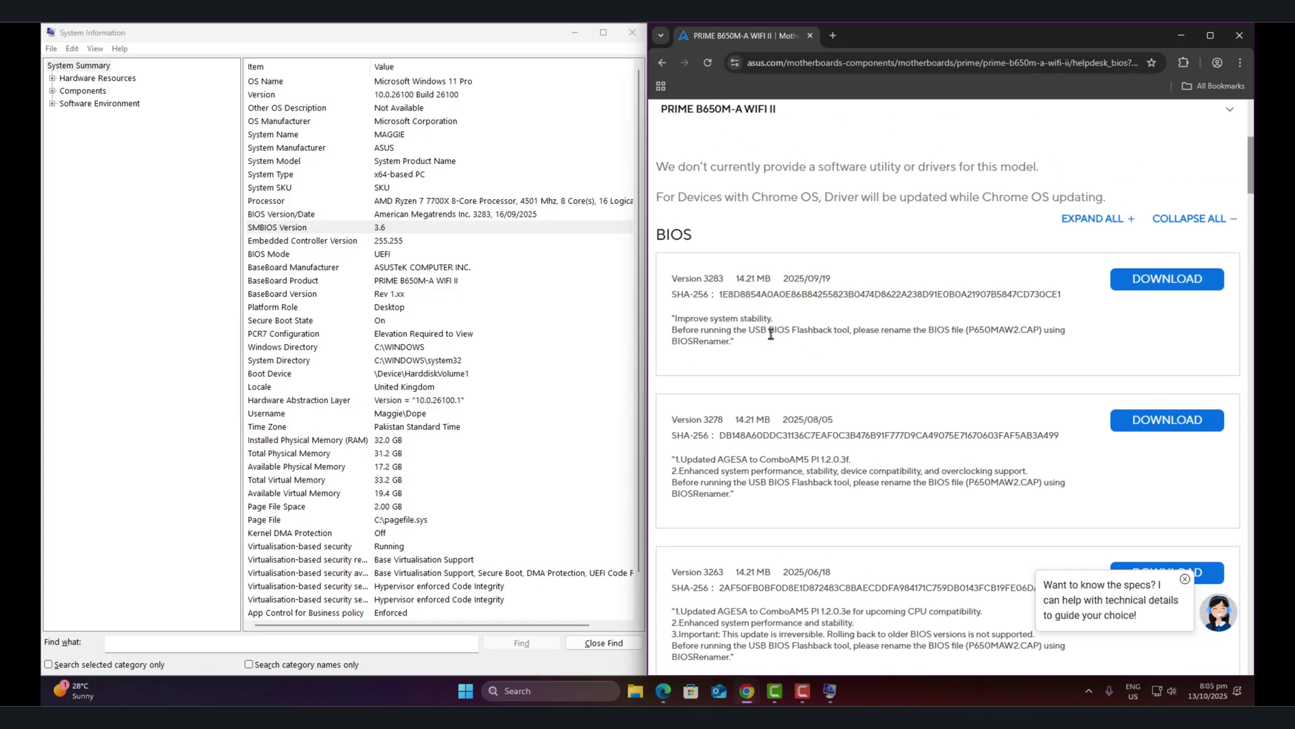
drag(682, 321, 808, 324)
click(774, 356)
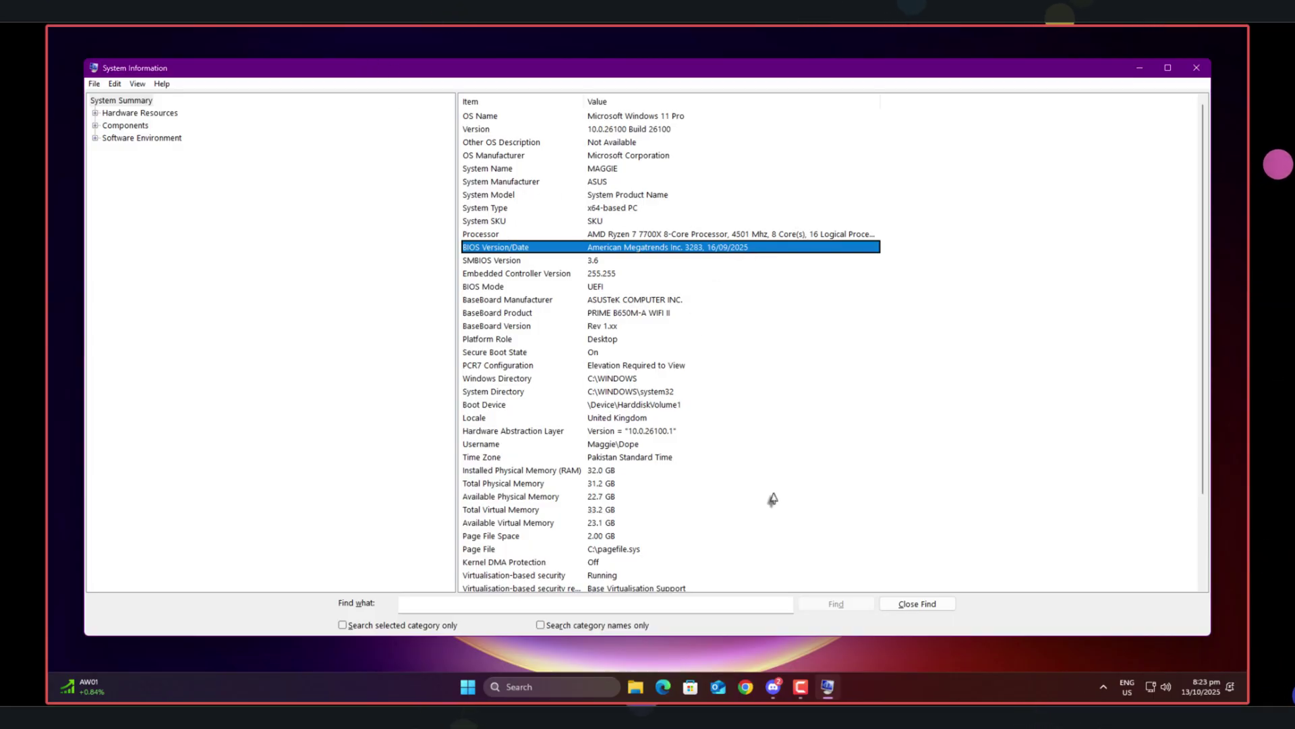
Close System Information and refresh the desktop from its right-click menu.
scroll(771, 497, down, 1)
scroll(771, 497, up, 1)
click(1197, 67)
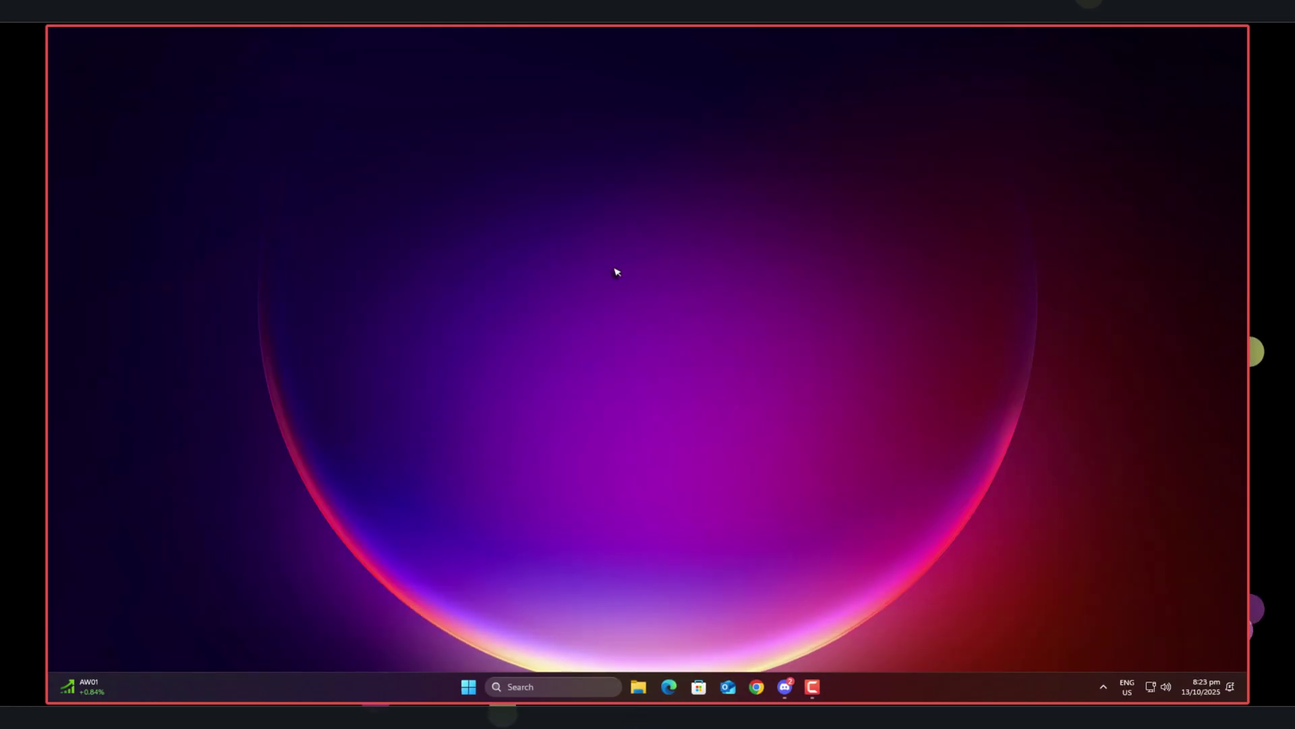
right_click(614, 270)
click(672, 325)
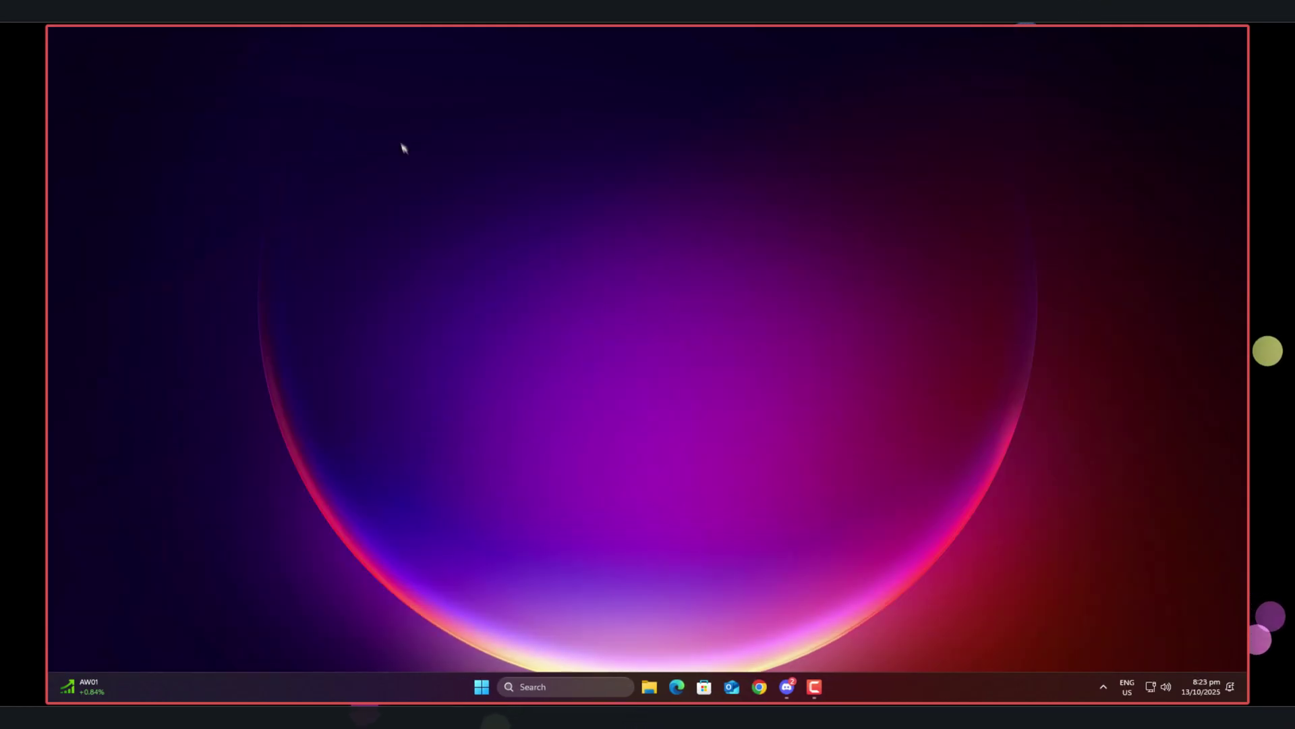